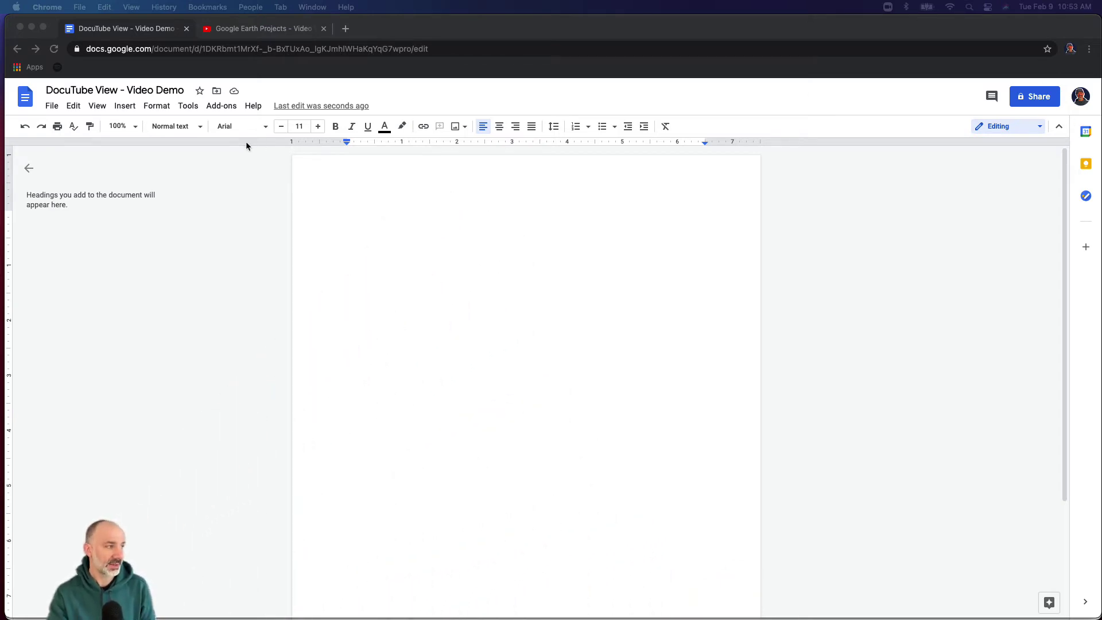
# Review the document's installed add-ons, then close the add-ons overview
pyautogui.click(223, 109)
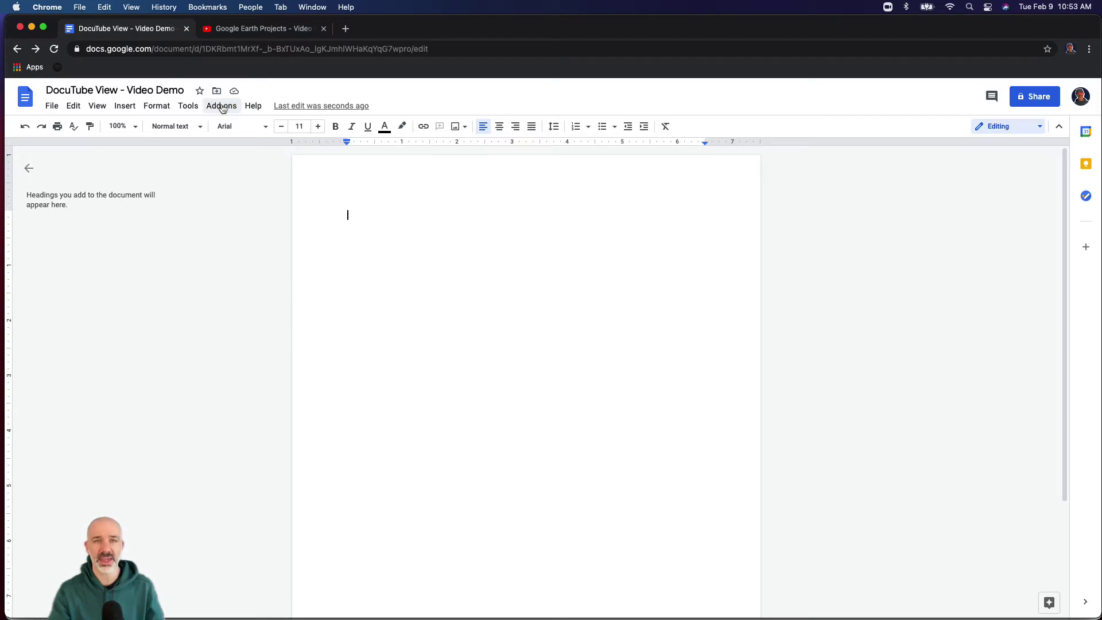
pyautogui.click(223, 108)
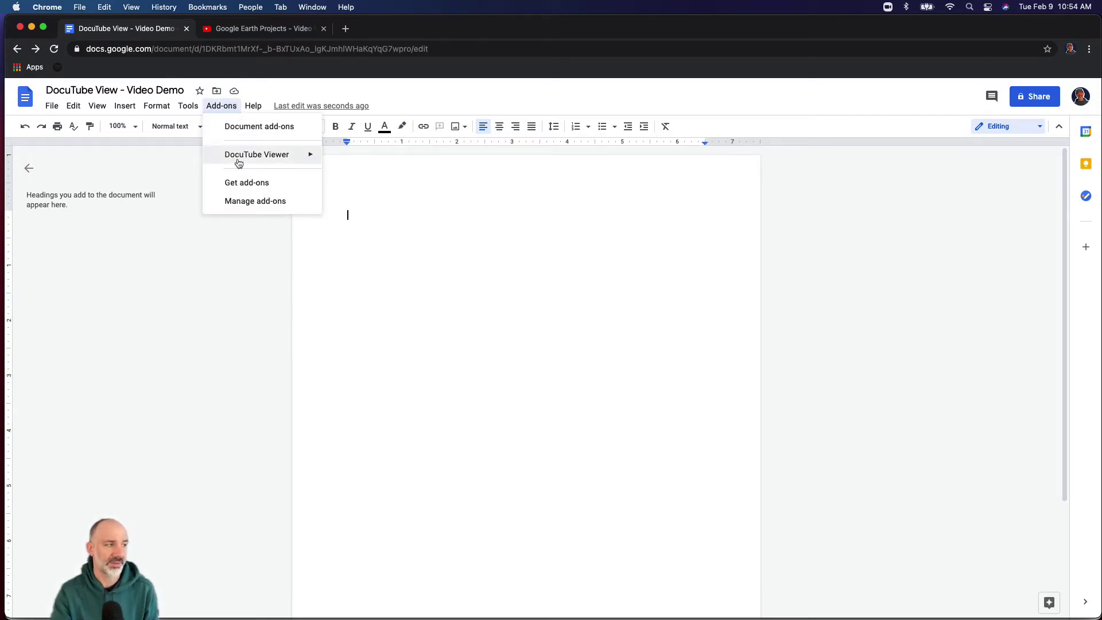
pyautogui.moveTo(249, 162)
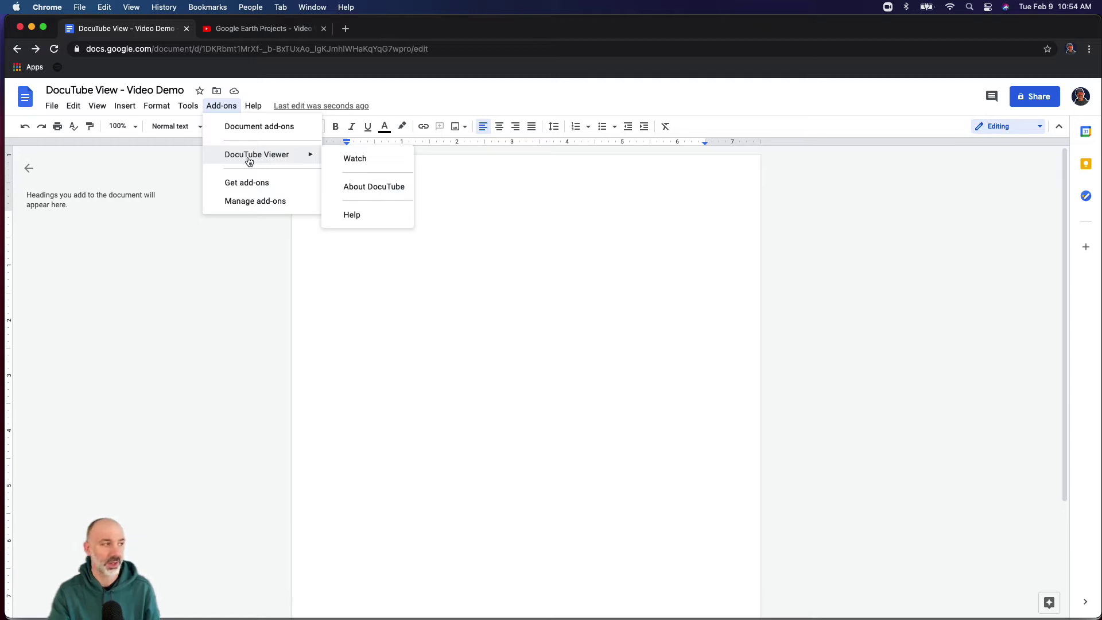
pyautogui.click(256, 207)
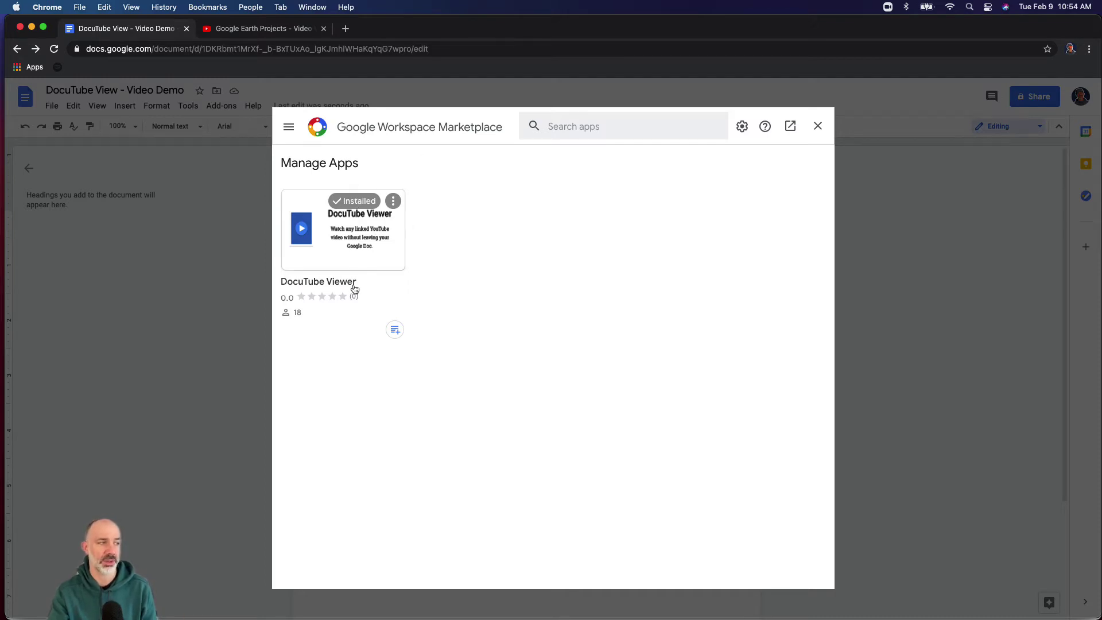
pyautogui.click(819, 125)
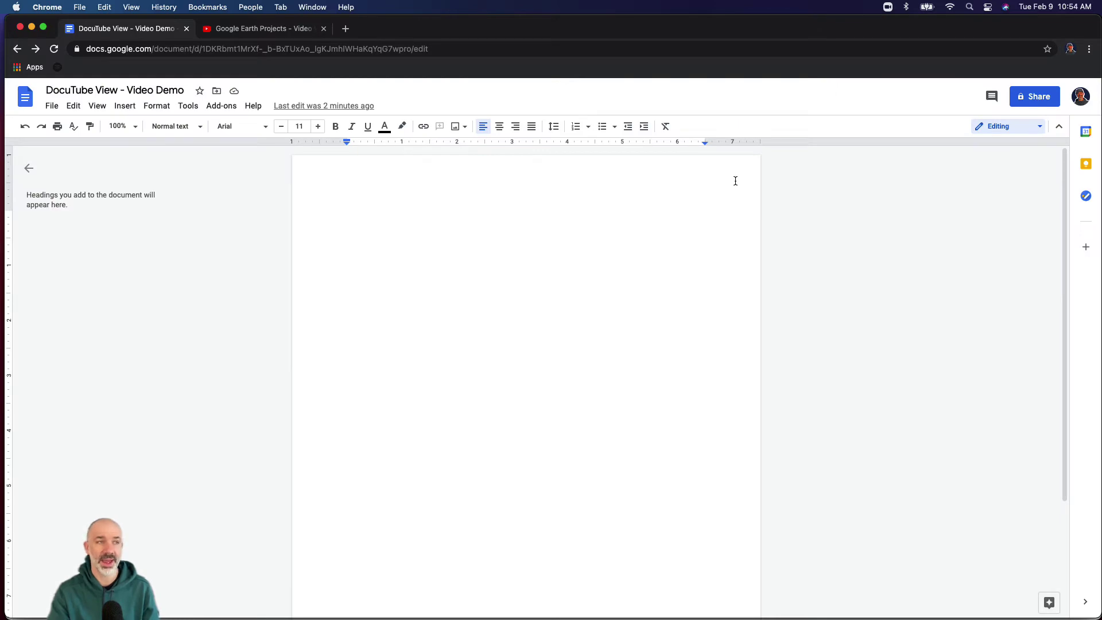
# Copy the Google Earth Projects video URL and paste it on the document's first line
pyautogui.click(271, 34)
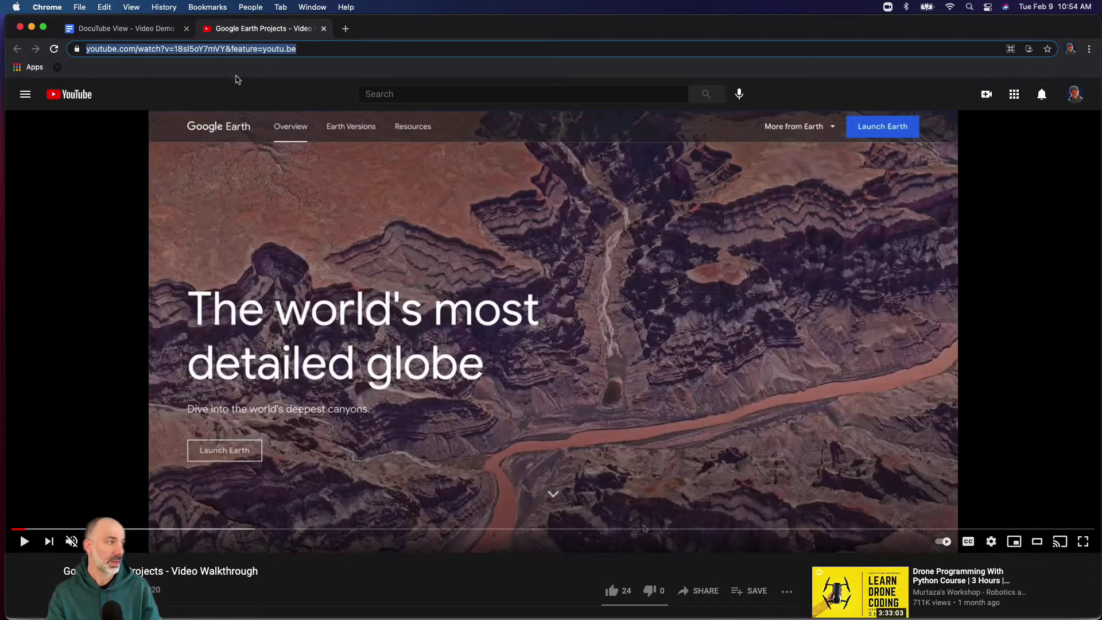
pyautogui.click(244, 50)
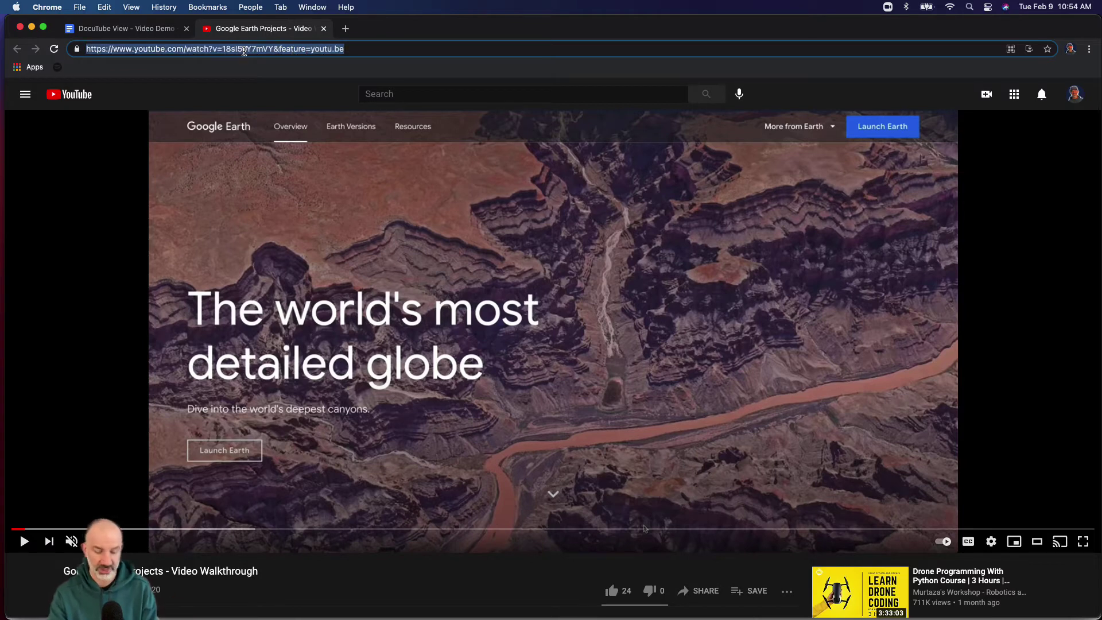
pyautogui.press('super+c')
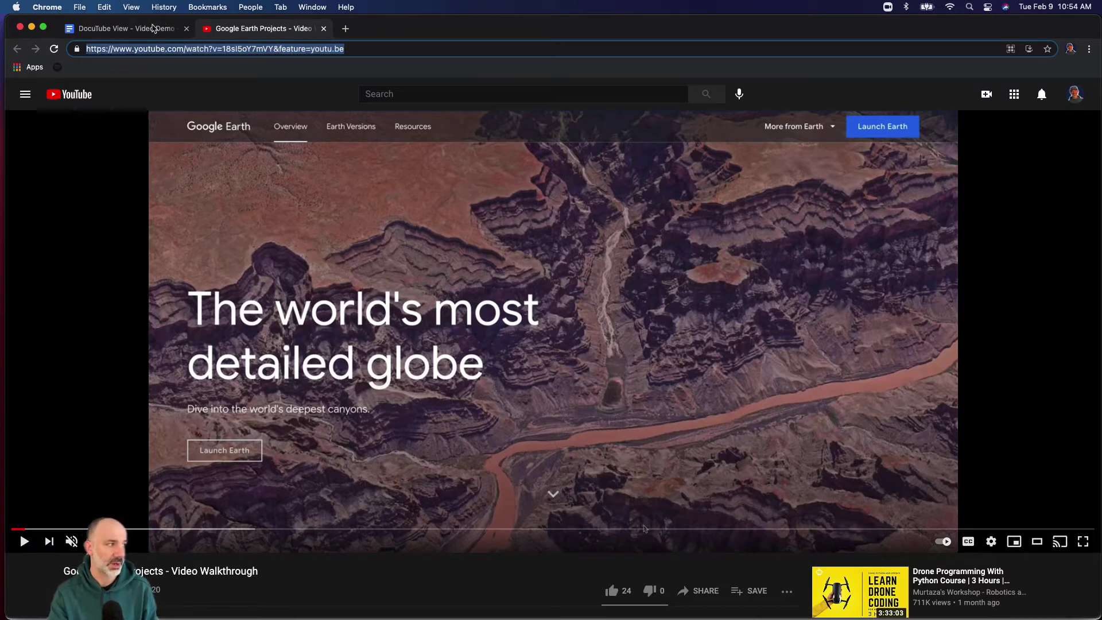
pyautogui.click(154, 29)
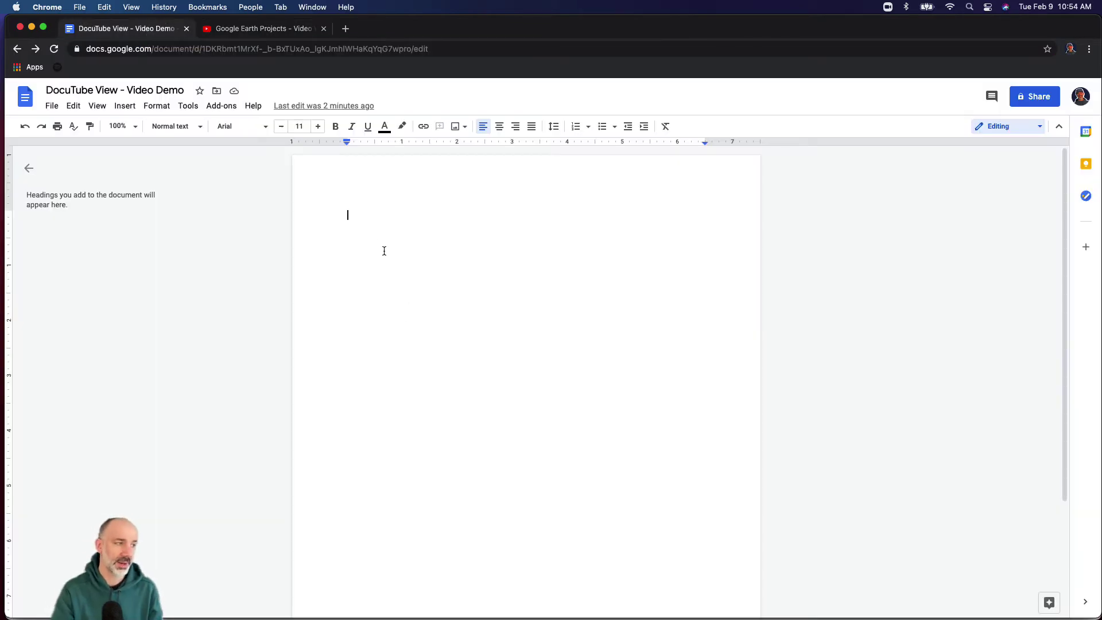
pyautogui.doubleClick(365, 212)
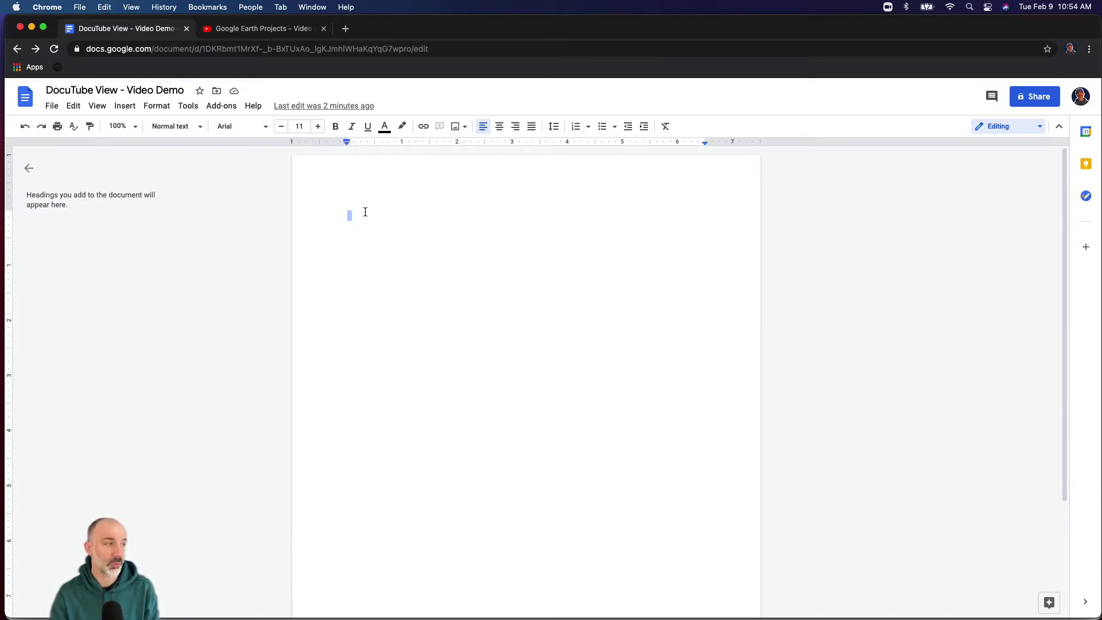
pyautogui.press('super+v')
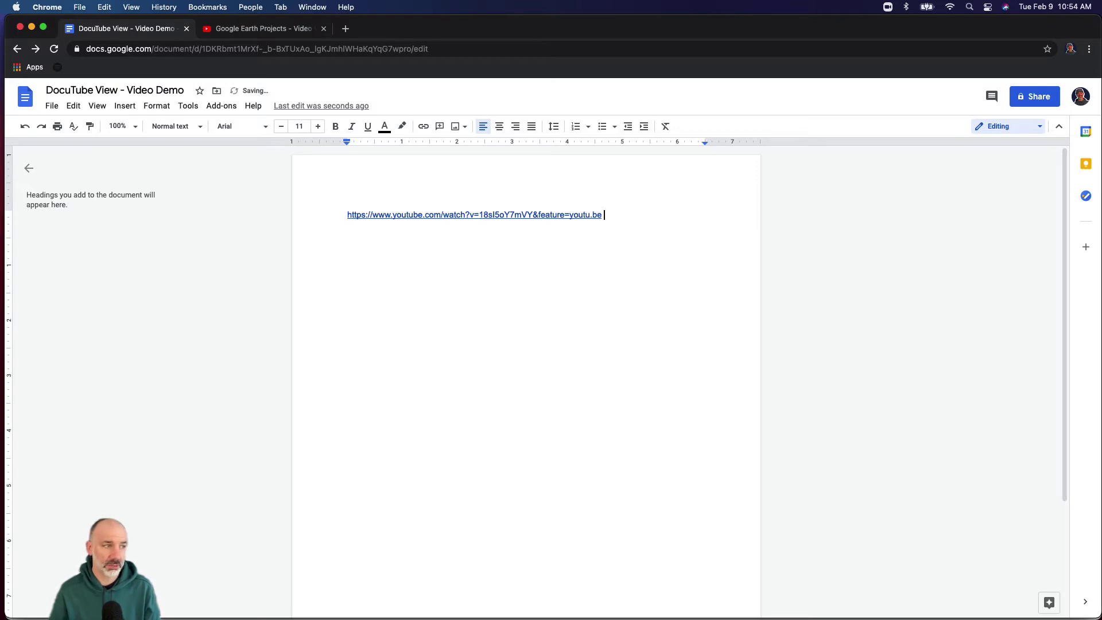
pyautogui.press('Return')
pyautogui.press('Return')
pyautogui.press('Return')
pyautogui.press('Return')
# Add a 'Click HERE to watch' line hyperlinked to the same video URL
pyautogui.write('Click HERE to watch')
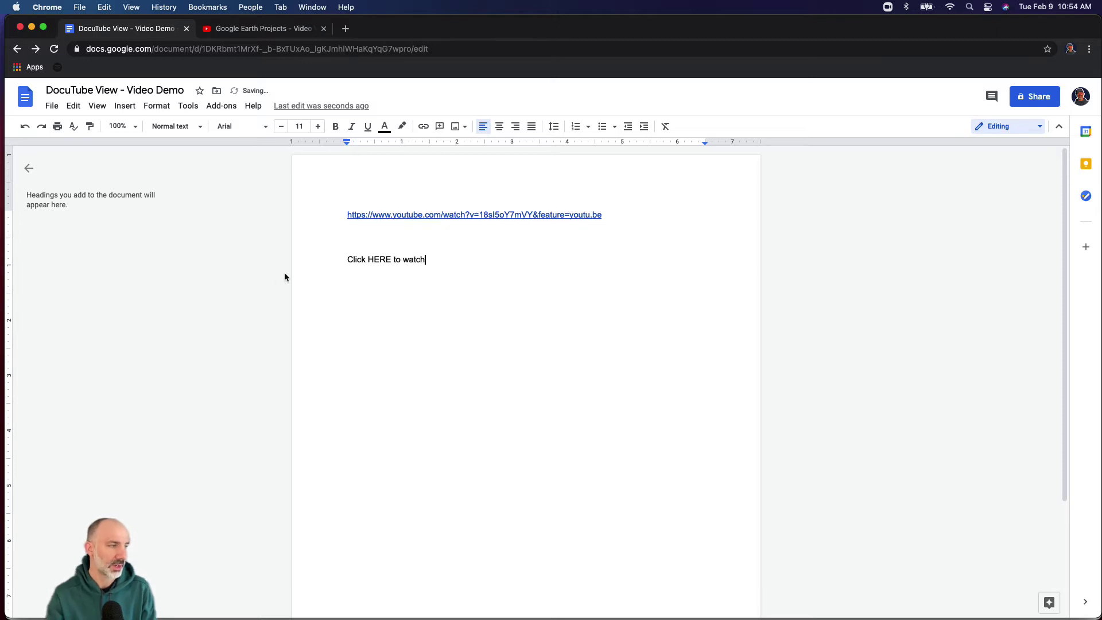
pyautogui.tripleClick(349, 260)
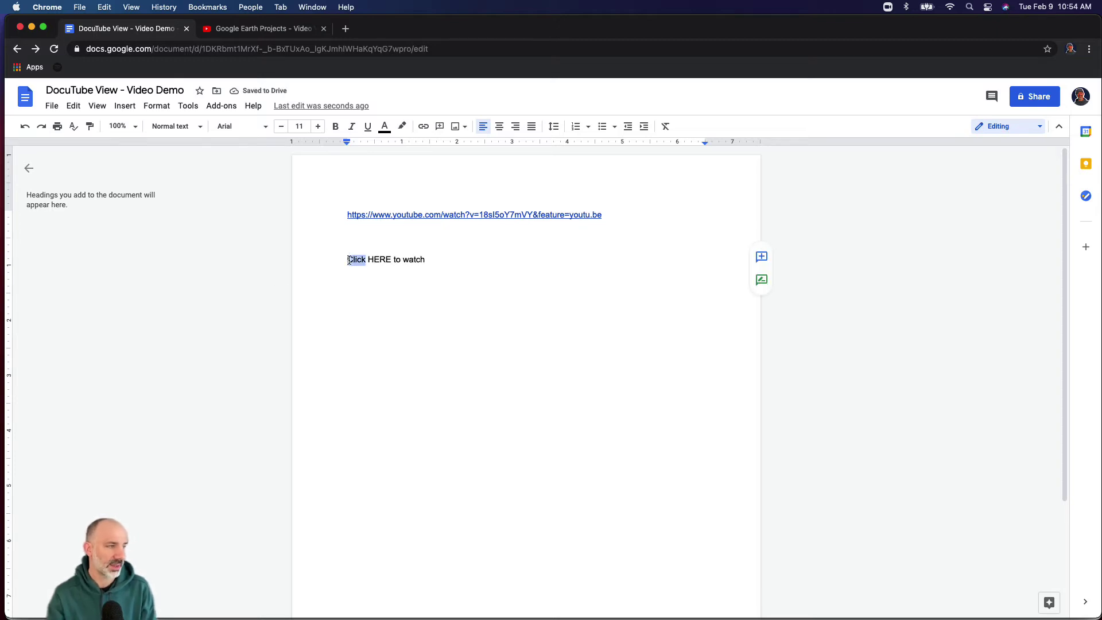
pyautogui.click(423, 126)
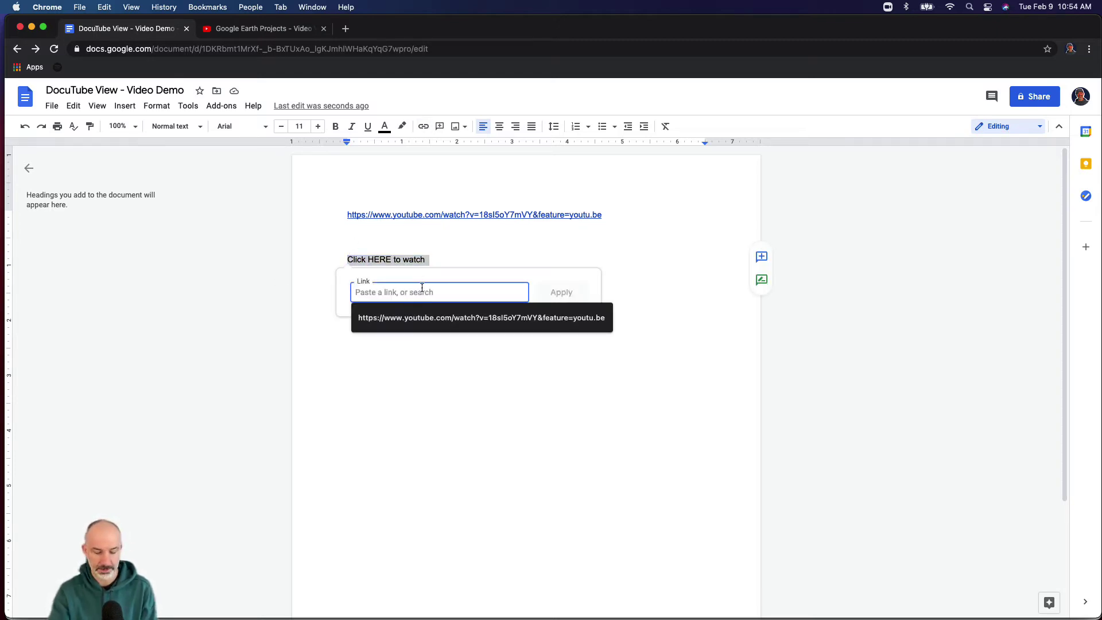
pyautogui.press('super+v')
pyautogui.click(560, 293)
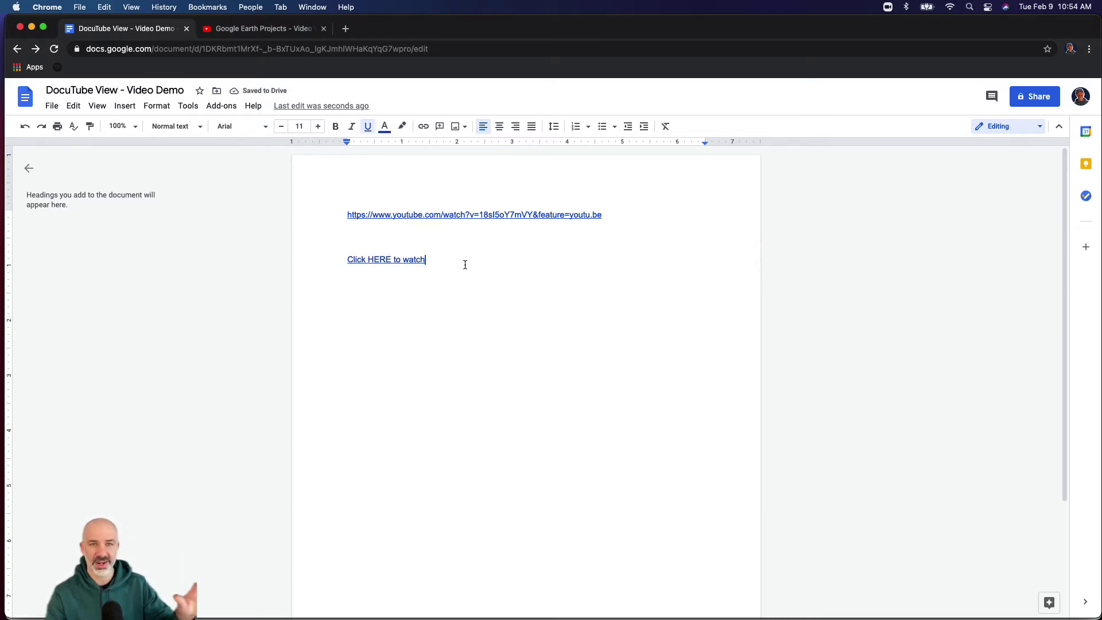
pyautogui.click(220, 105)
# Launch DocuTube Viewer > Watch and load the document's two linked videos into the sidebar
pyautogui.moveTo(245, 164)
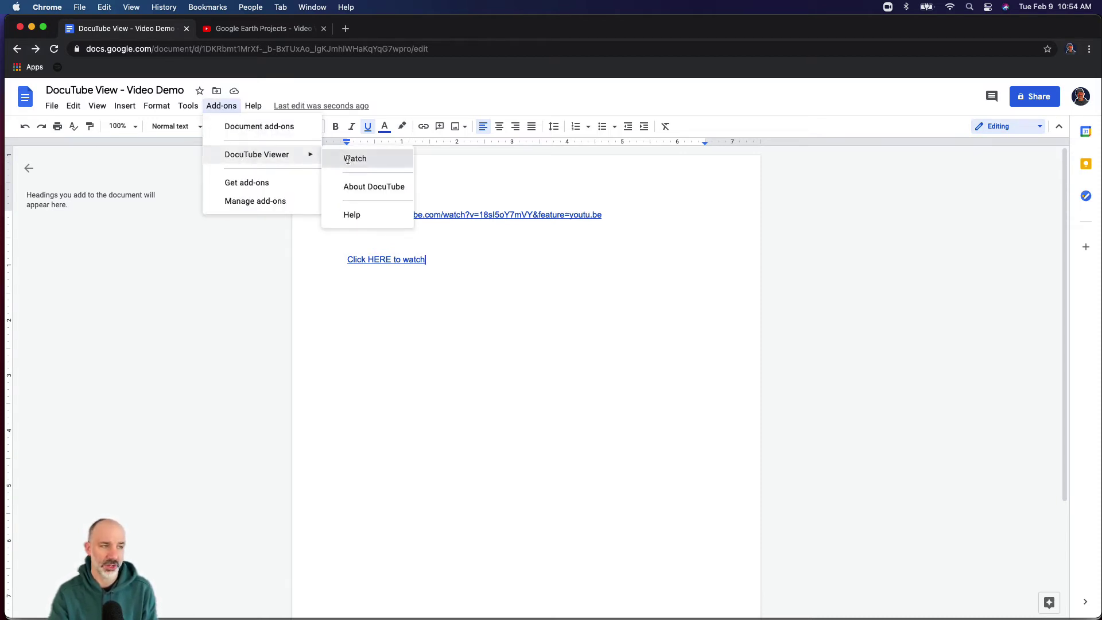
pyautogui.click(352, 159)
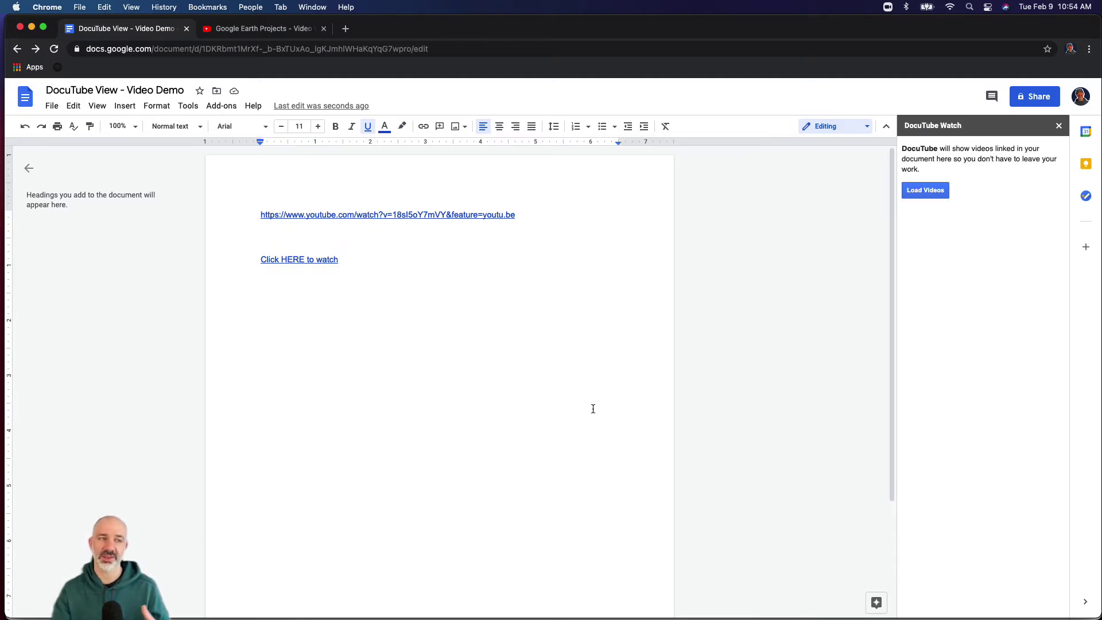
pyautogui.click(926, 191)
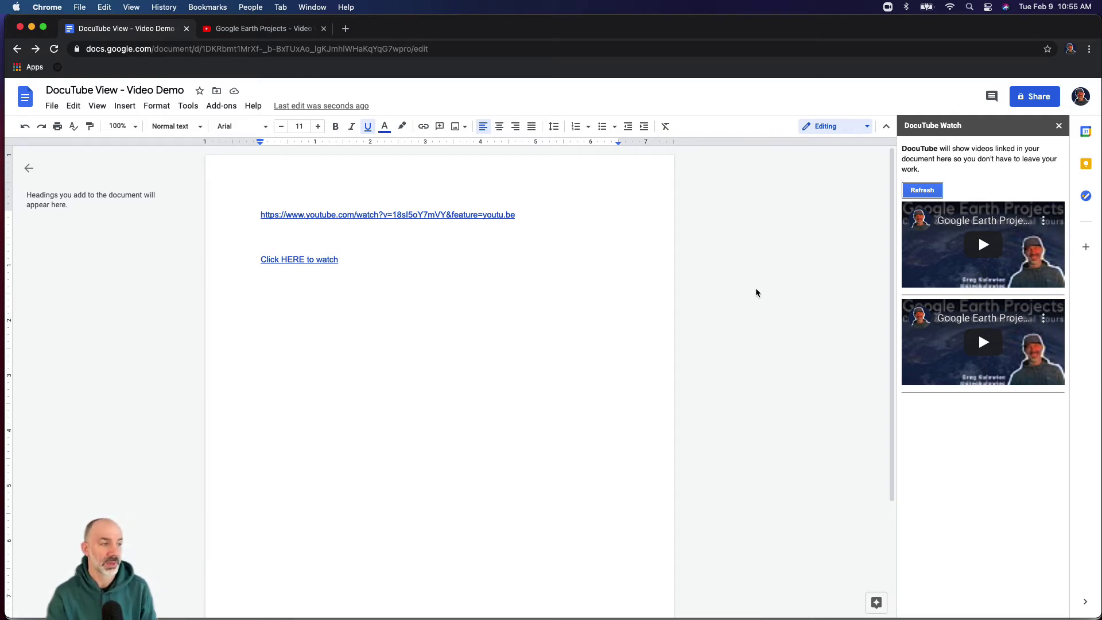
# Play the second sidebar video, type 'Typing & working....' below the link, then pause it
pyautogui.click(983, 342)
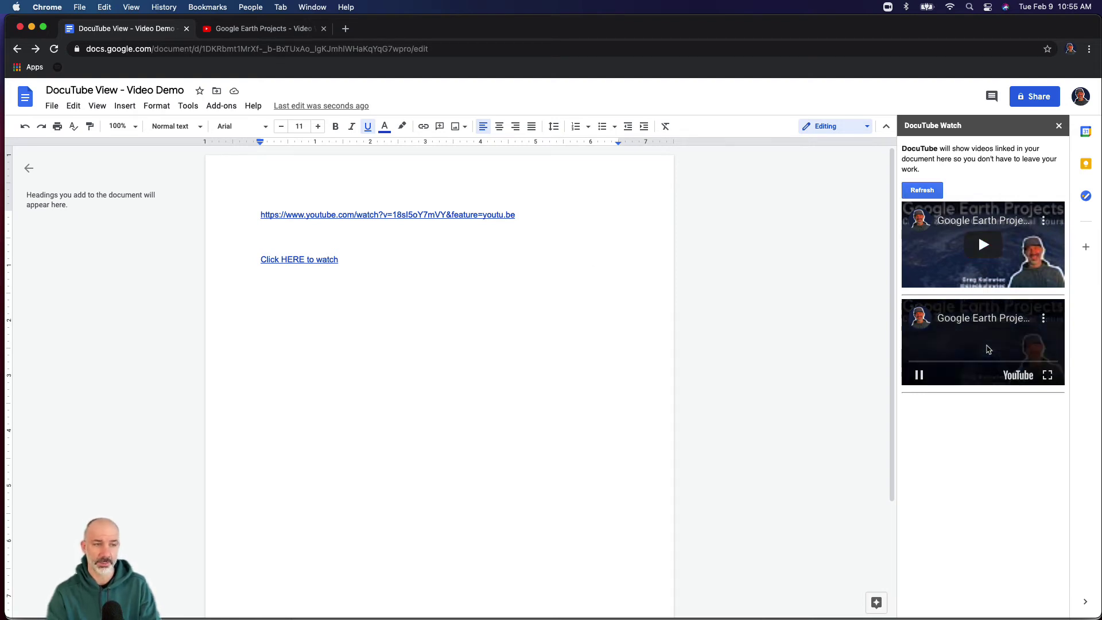
pyautogui.click(345, 259)
pyautogui.press('Return')
pyautogui.write('Ty')
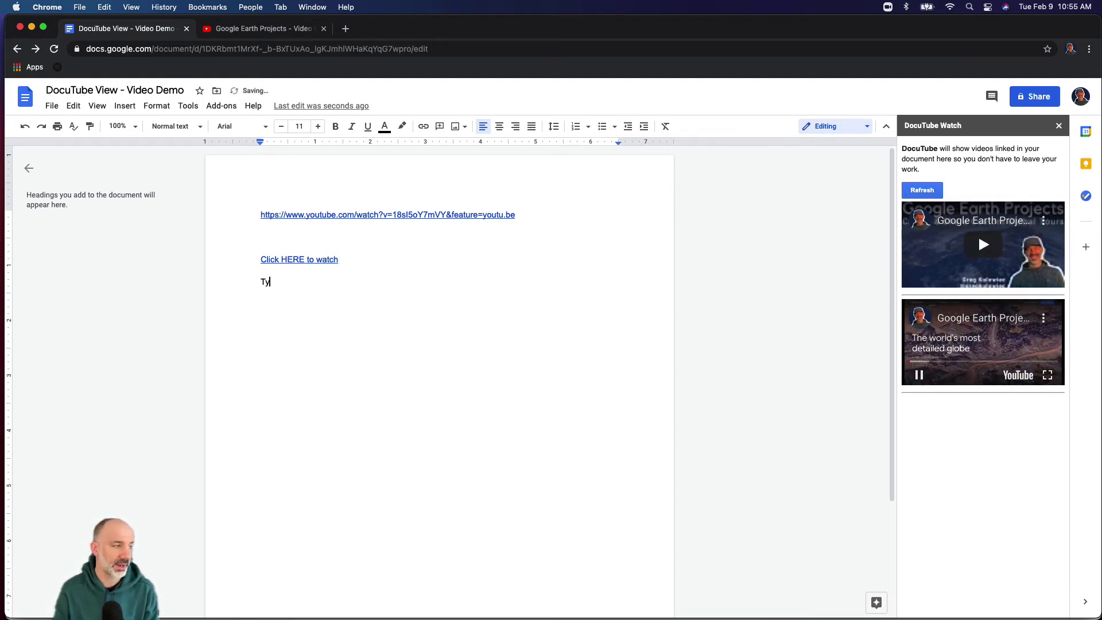
pyautogui.write('ping & workin')
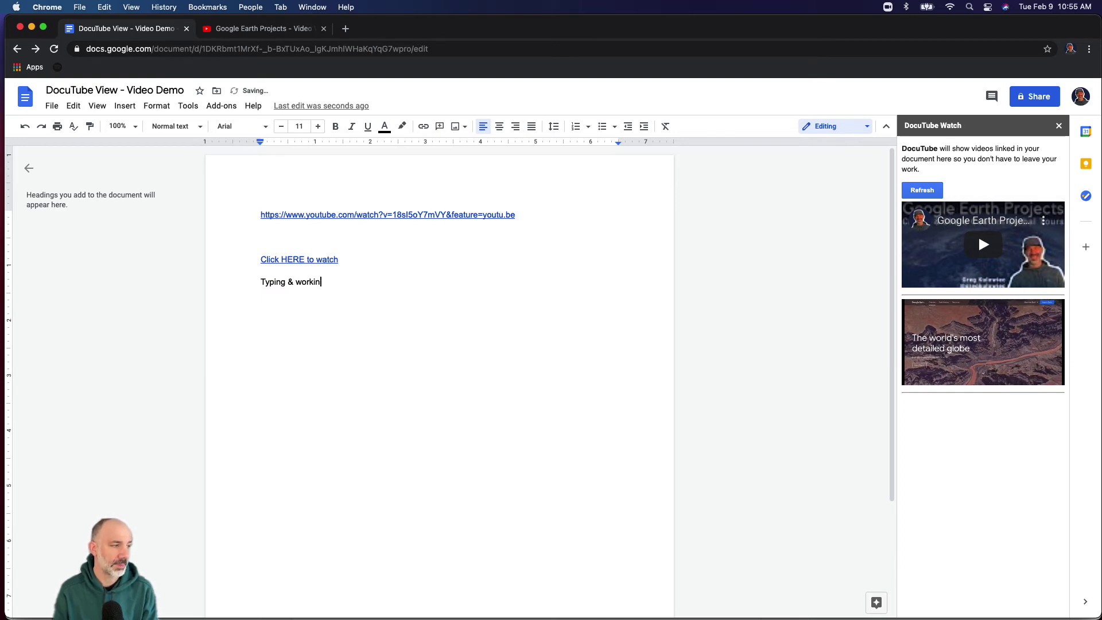
pyautogui.write('g....')
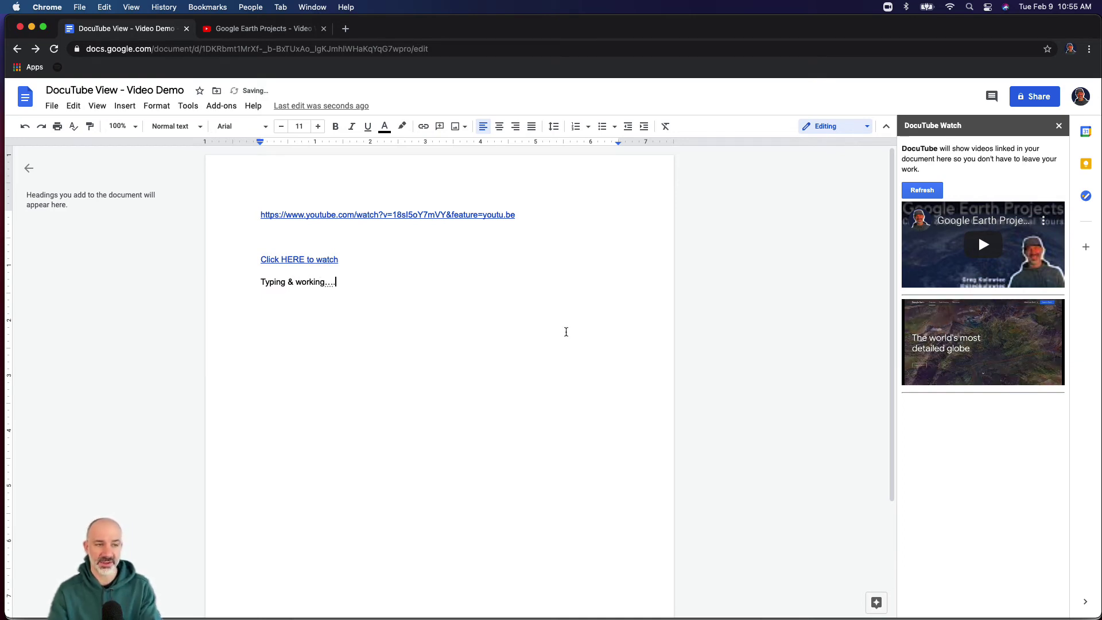
pyautogui.moveTo(938, 340)
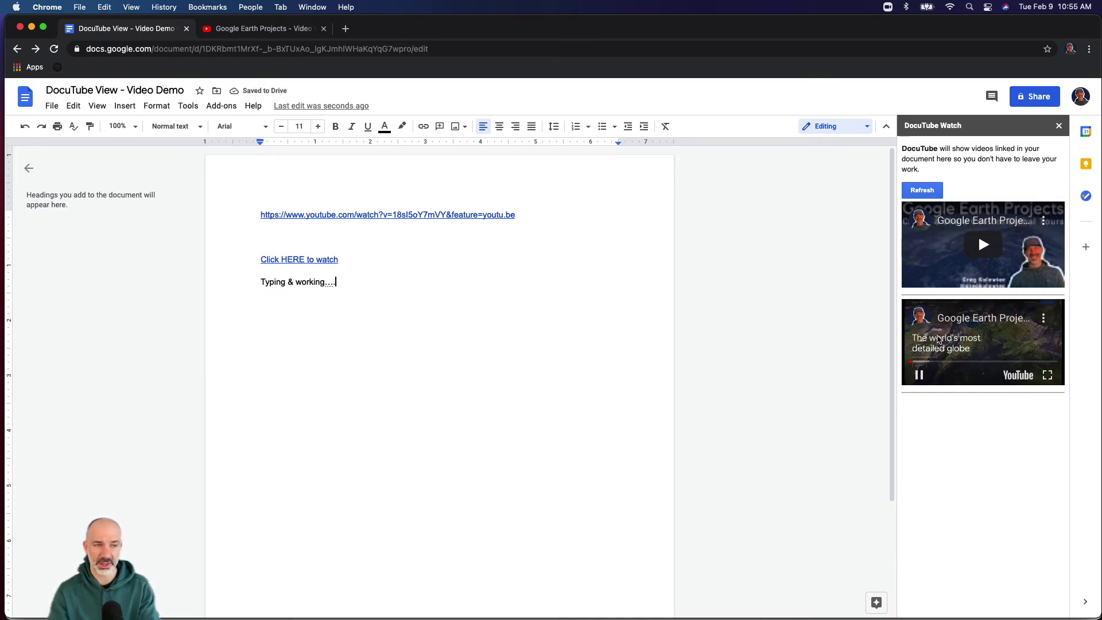
pyautogui.click(919, 375)
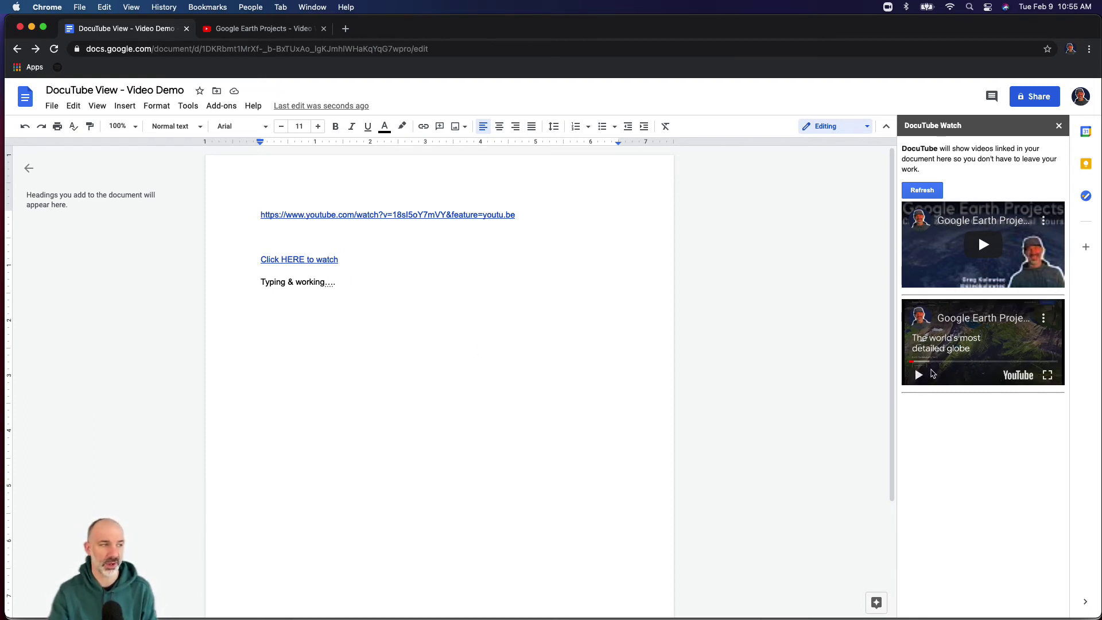
pyautogui.click(249, 219)
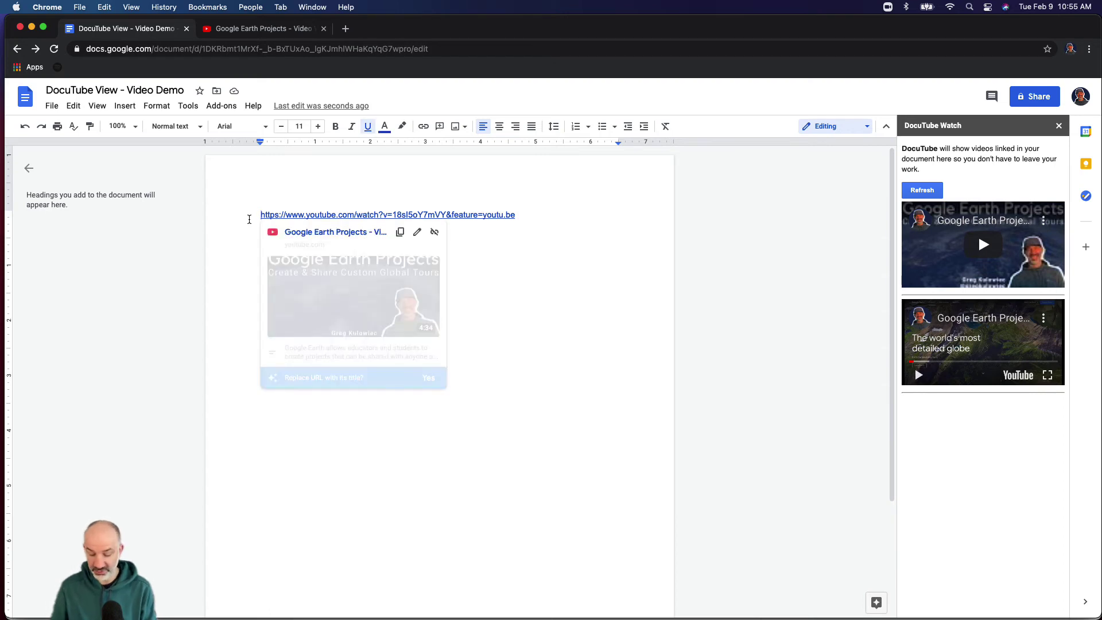
# Add 'Video 1:' above the URL and 'Video 2:' above the Click HERE to watch link
pyautogui.press('Return')
pyautogui.press('Up')
pyautogui.write('Video ')
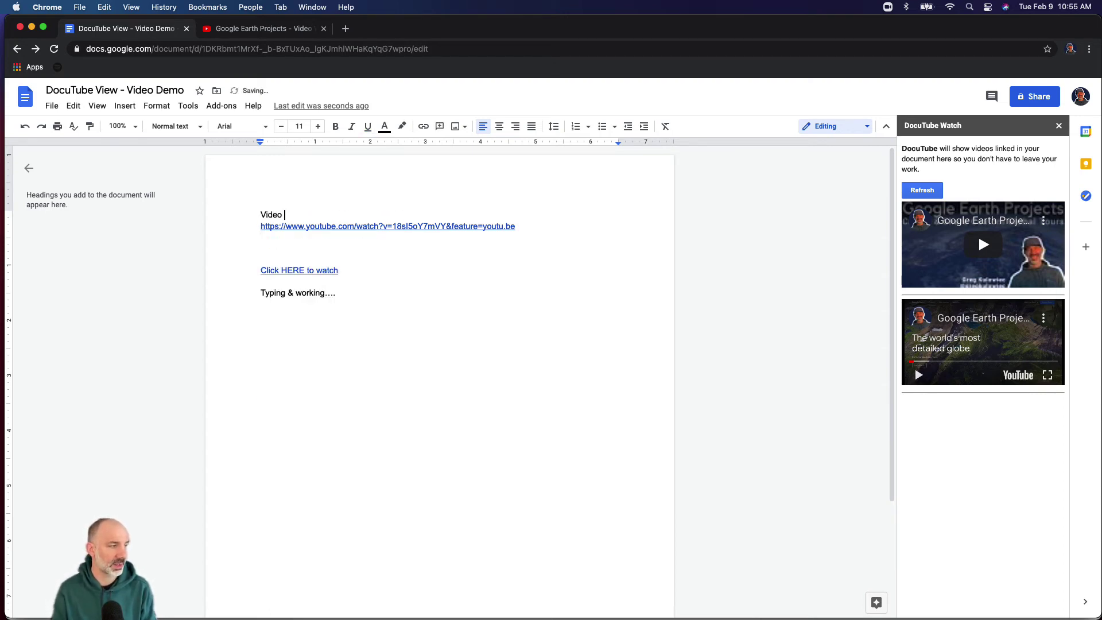
pyautogui.write('1:')
pyautogui.doubleClick(278, 256)
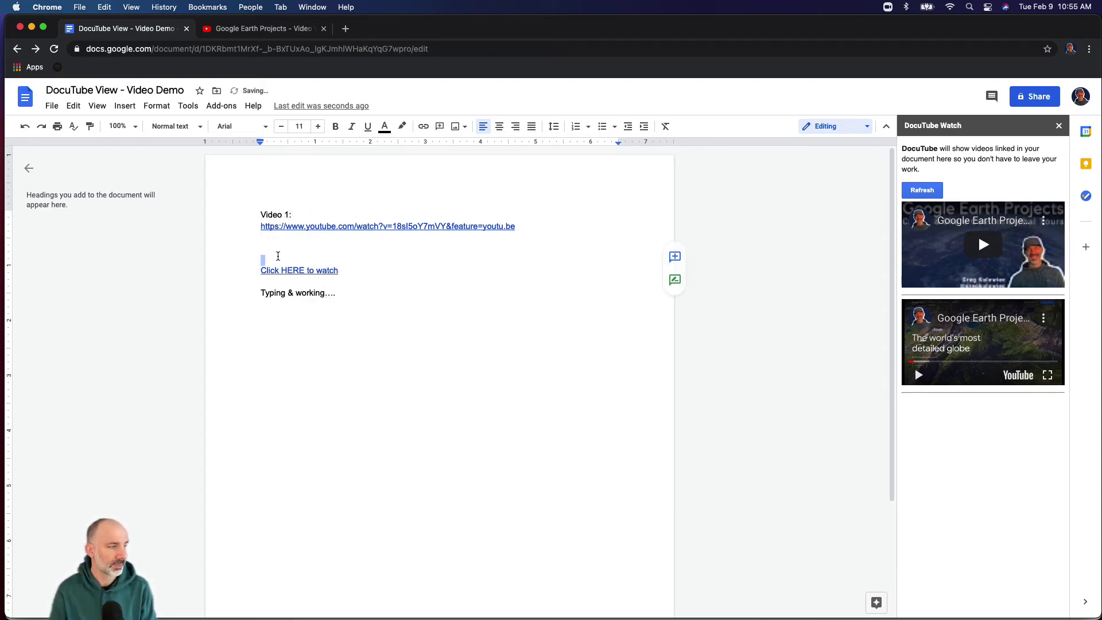
pyautogui.write('Video 2:')
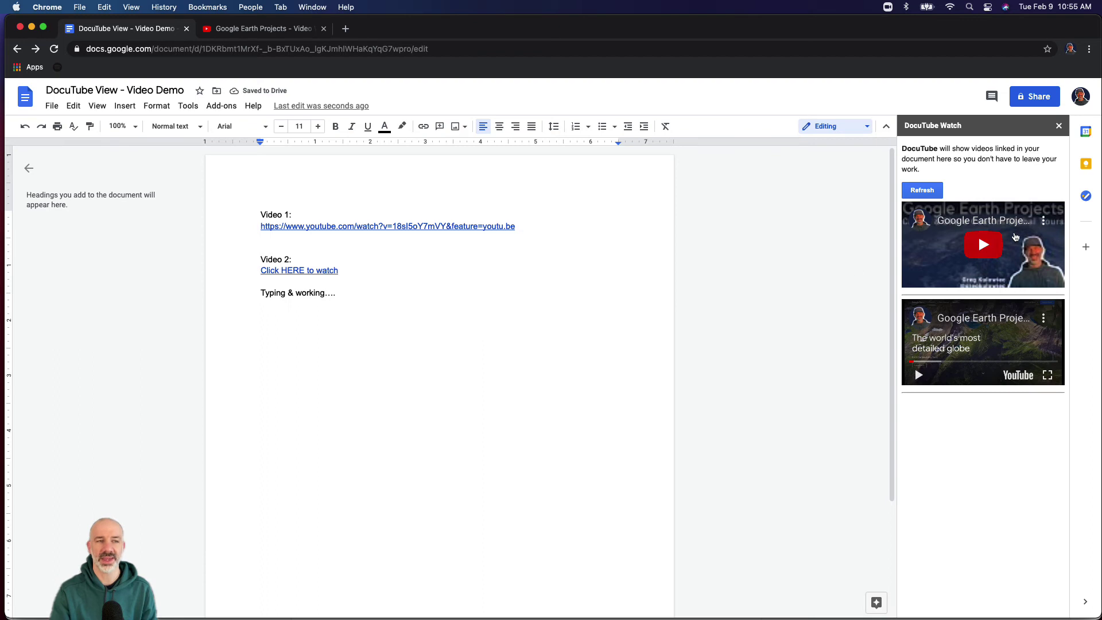
pyautogui.click(647, 393)
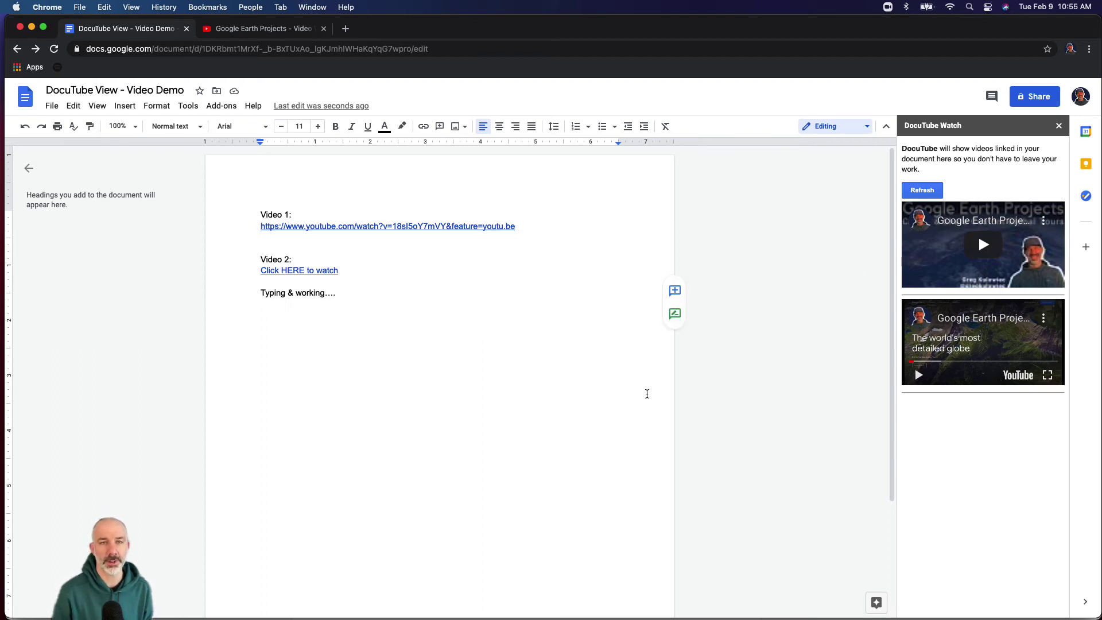